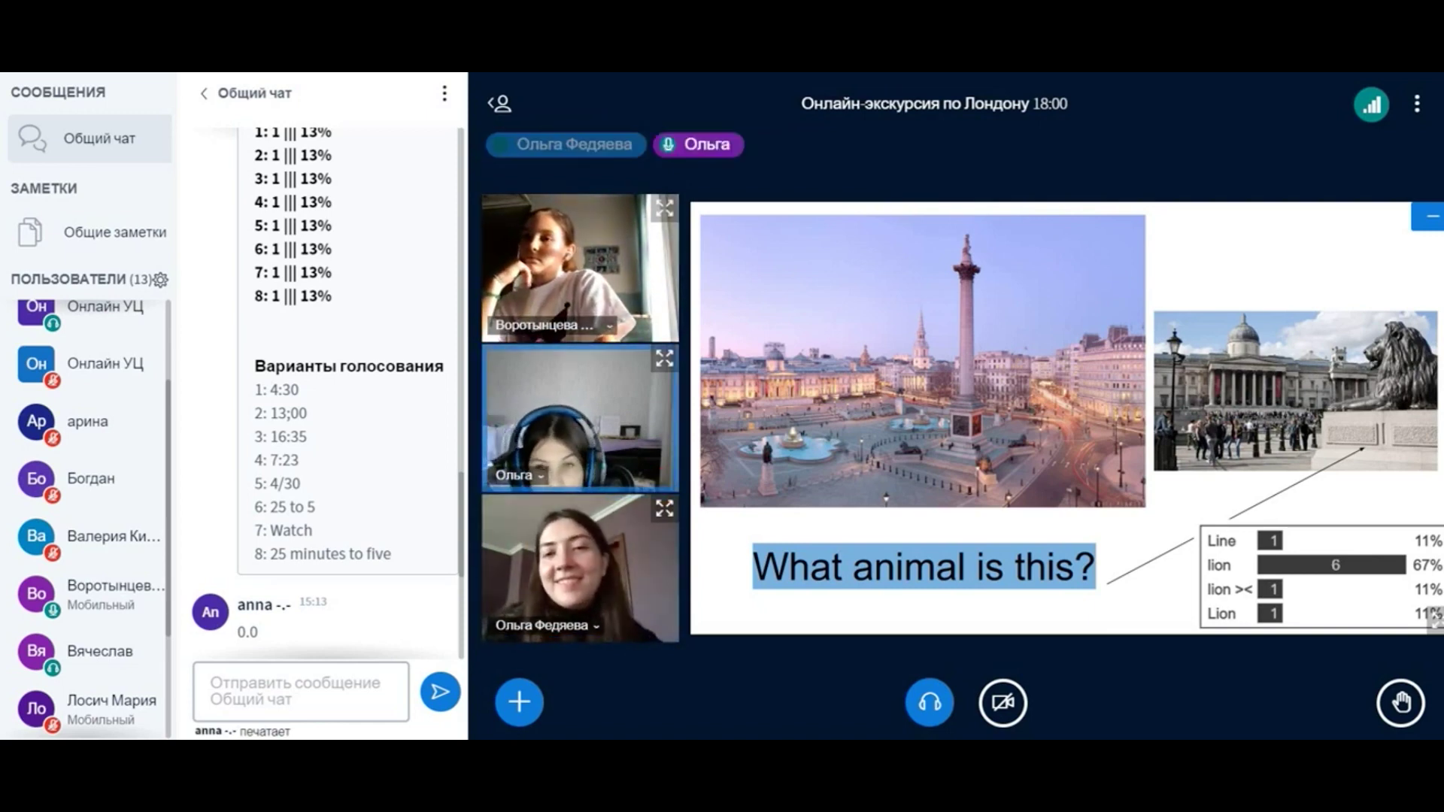
scroll(90, 509, "down", 3)
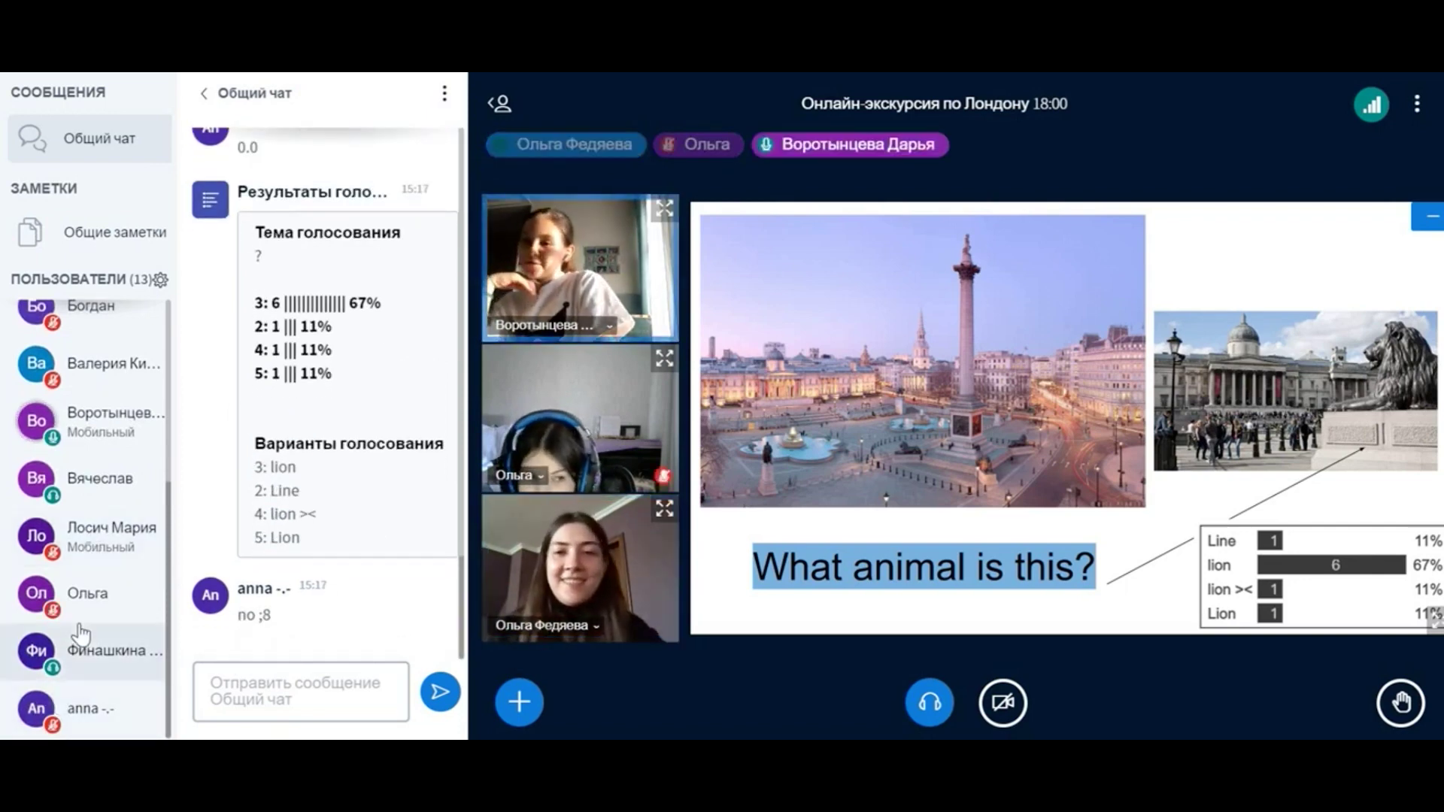
scroll(80, 643, "up", 2)
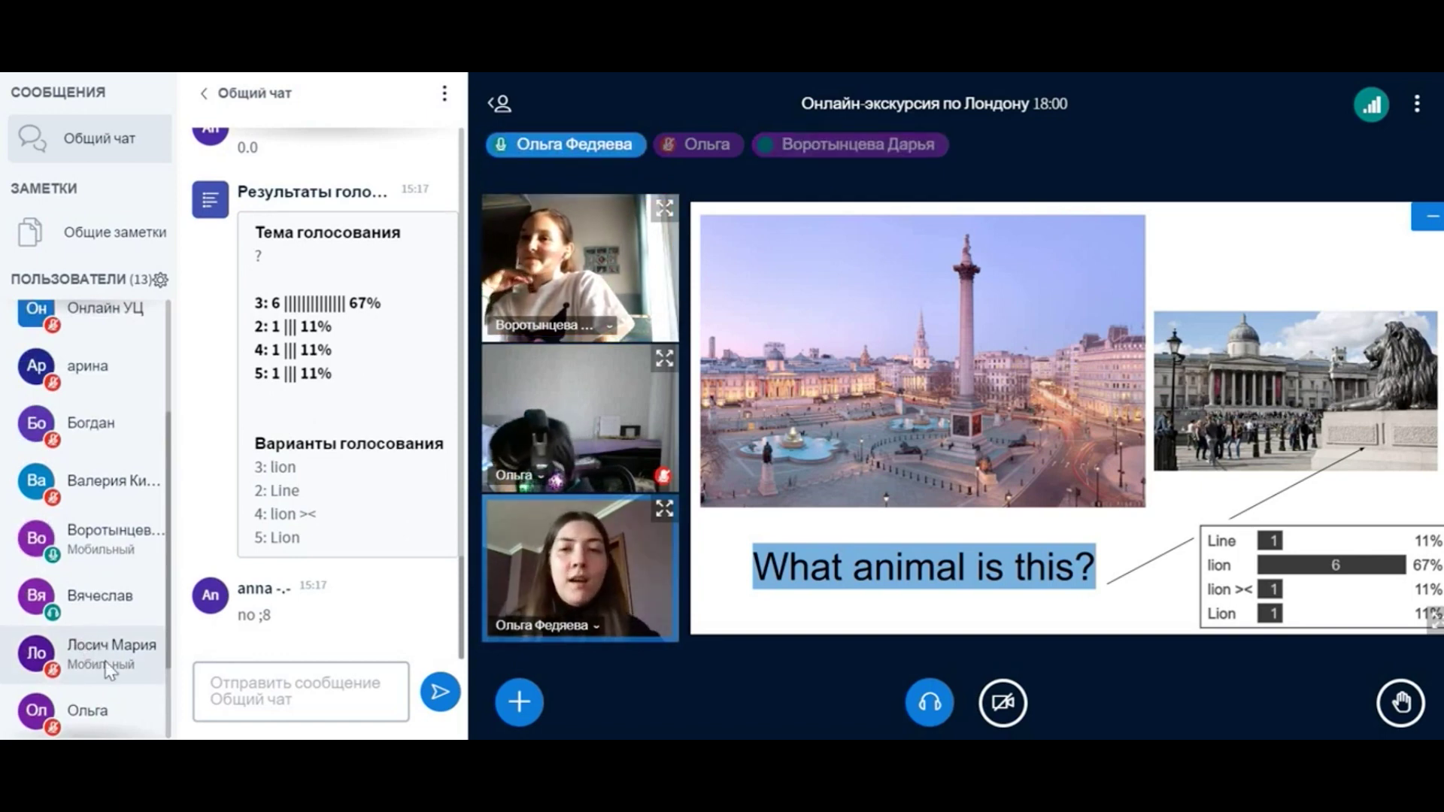
scroll(84, 638, "down", 2)
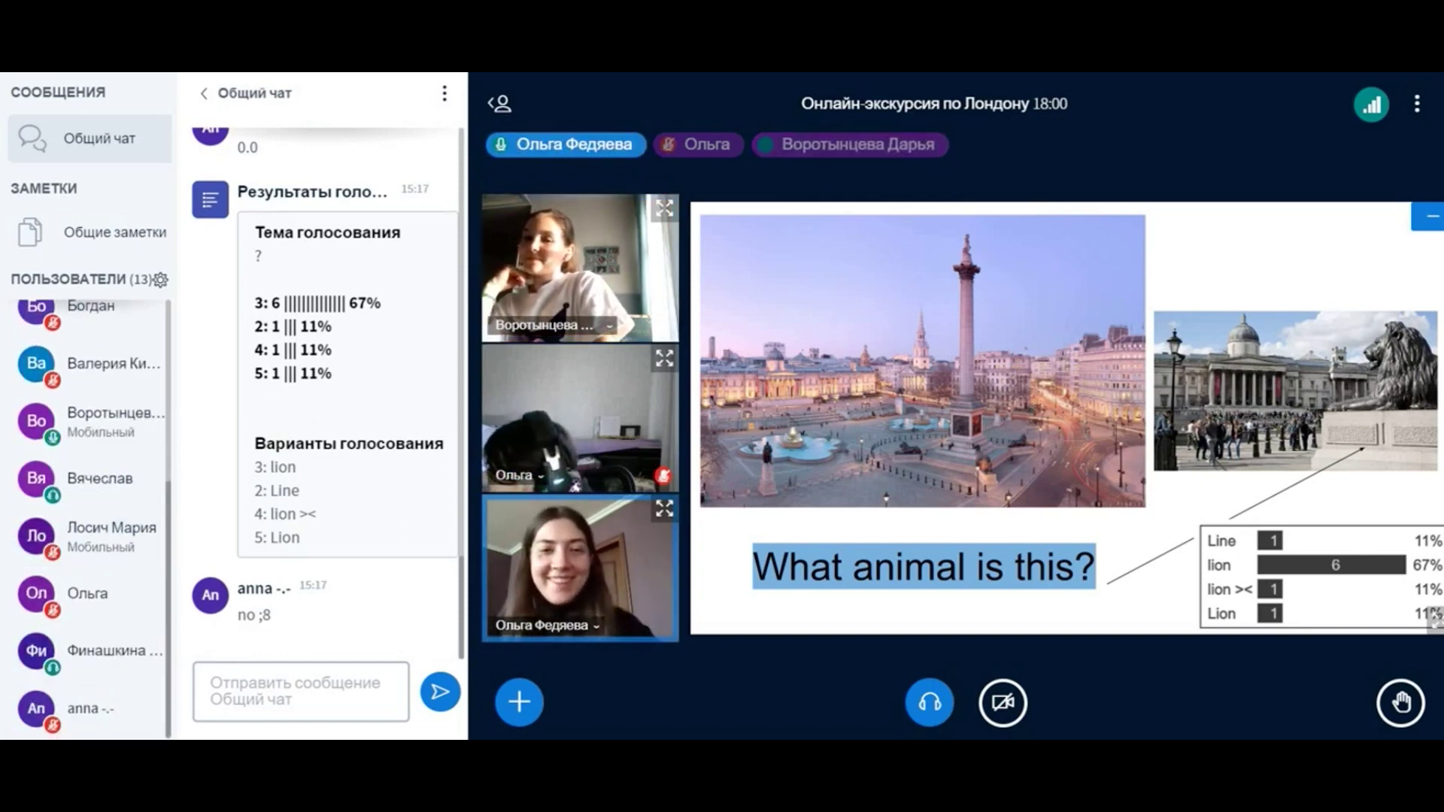